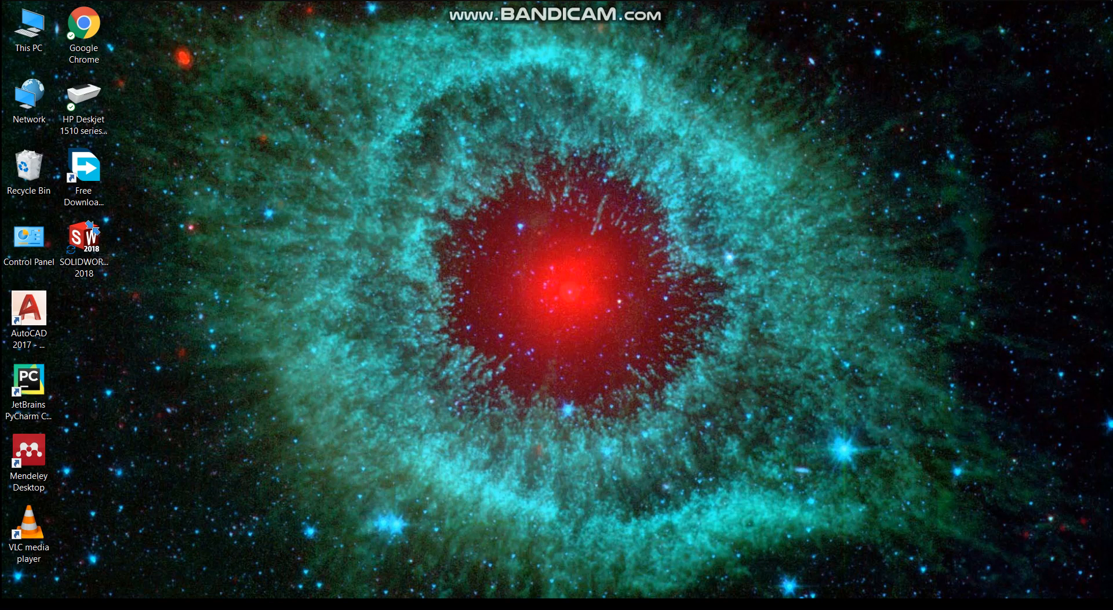
- Create a new part document
{"action": "left_click", "coordinate": [341, 1]}
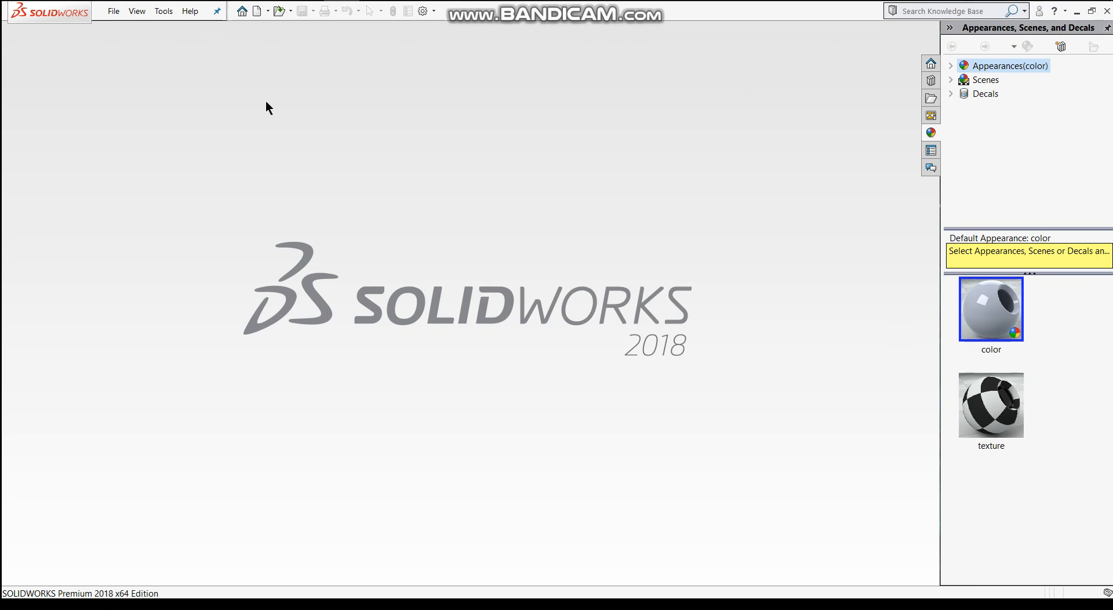
{"action": "left_click", "coordinate": [114, 11]}
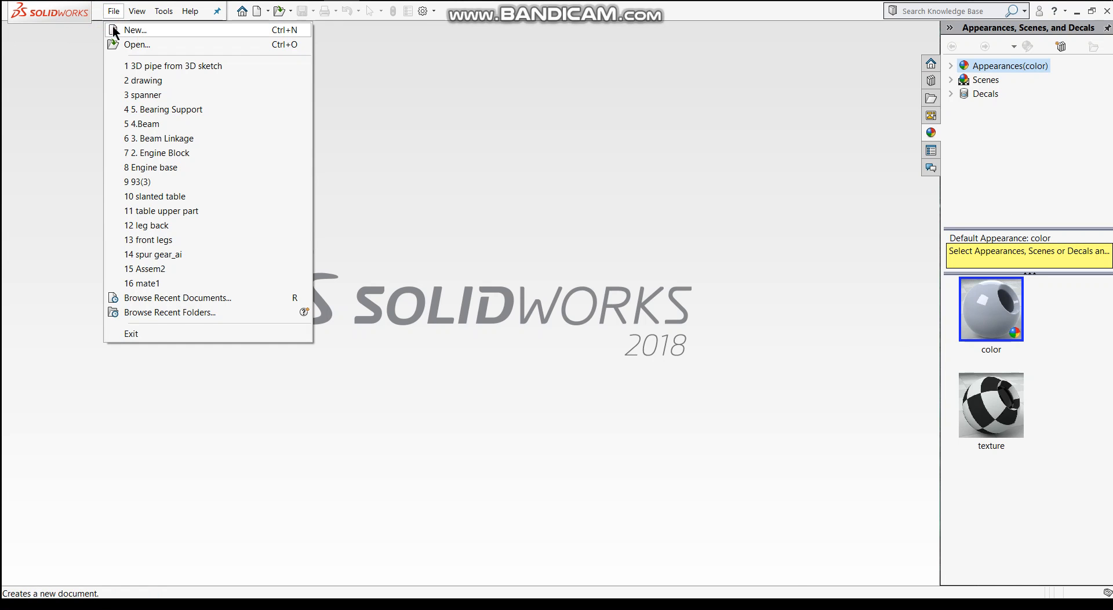
{"action": "left_click", "coordinate": [114, 31]}
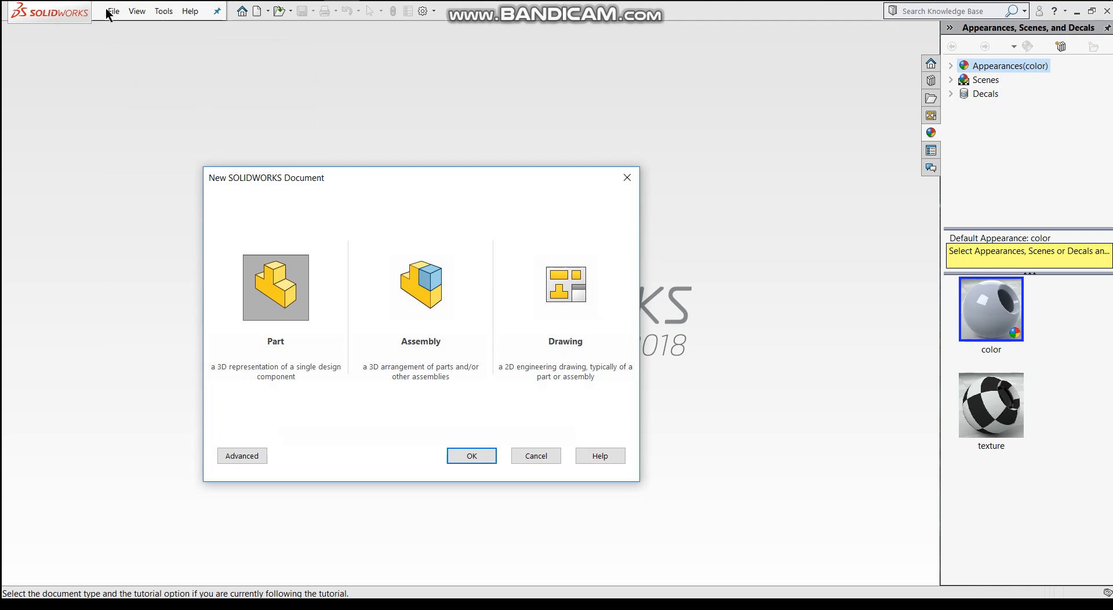
{"action": "left_click", "coordinate": [293, 272]}
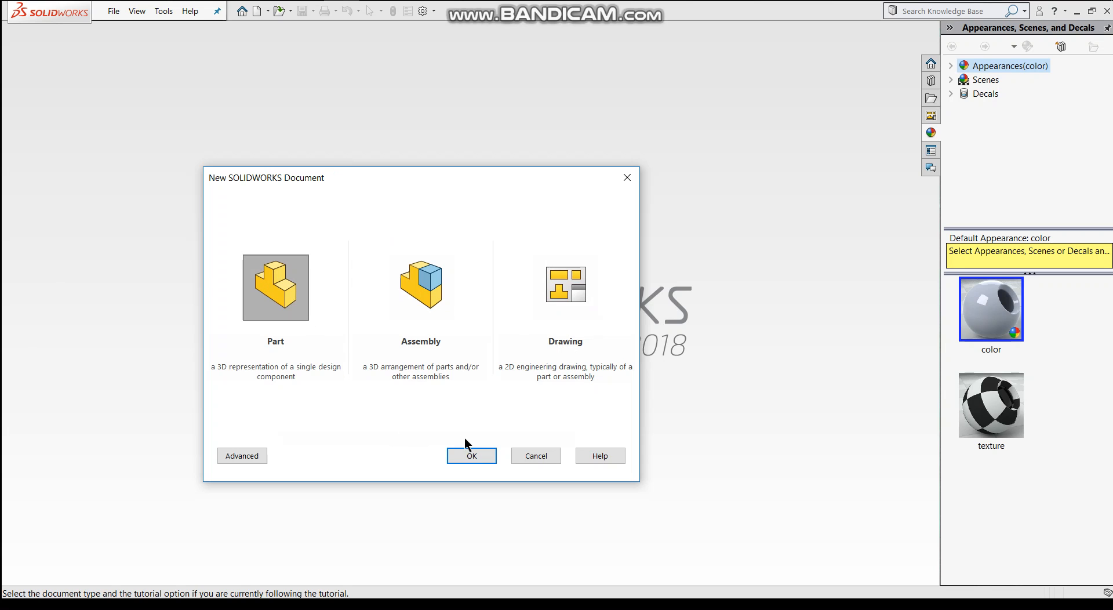
{"action": "left_click", "coordinate": [471, 457]}
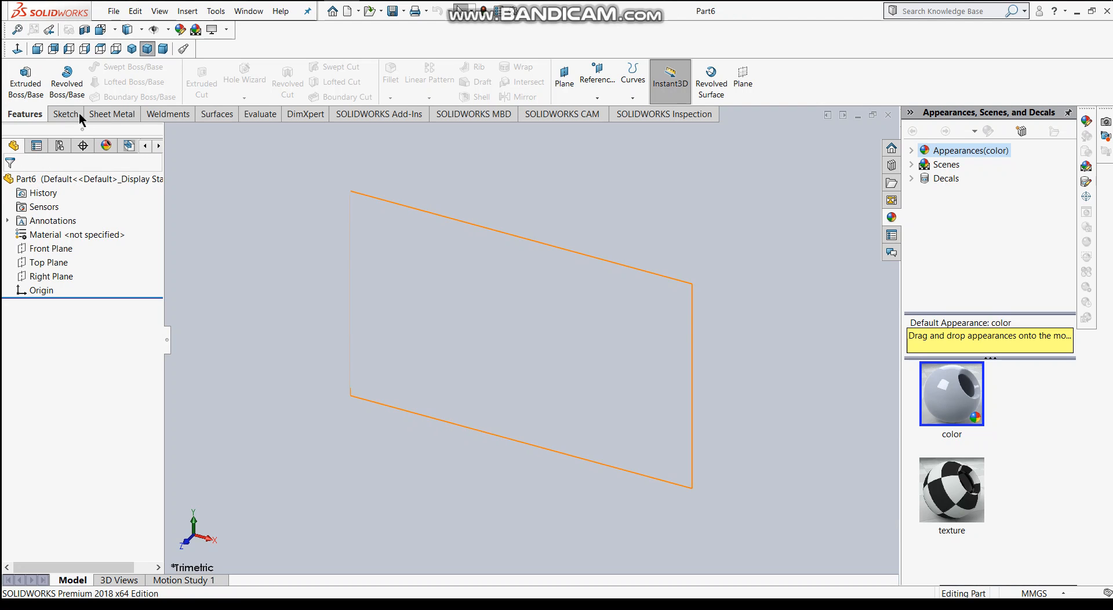
- Look through the feature, sketch, sheet metal, weldment, surface and evaluation toolsets available for the part
{"action": "left_click", "coordinate": [57, 111]}
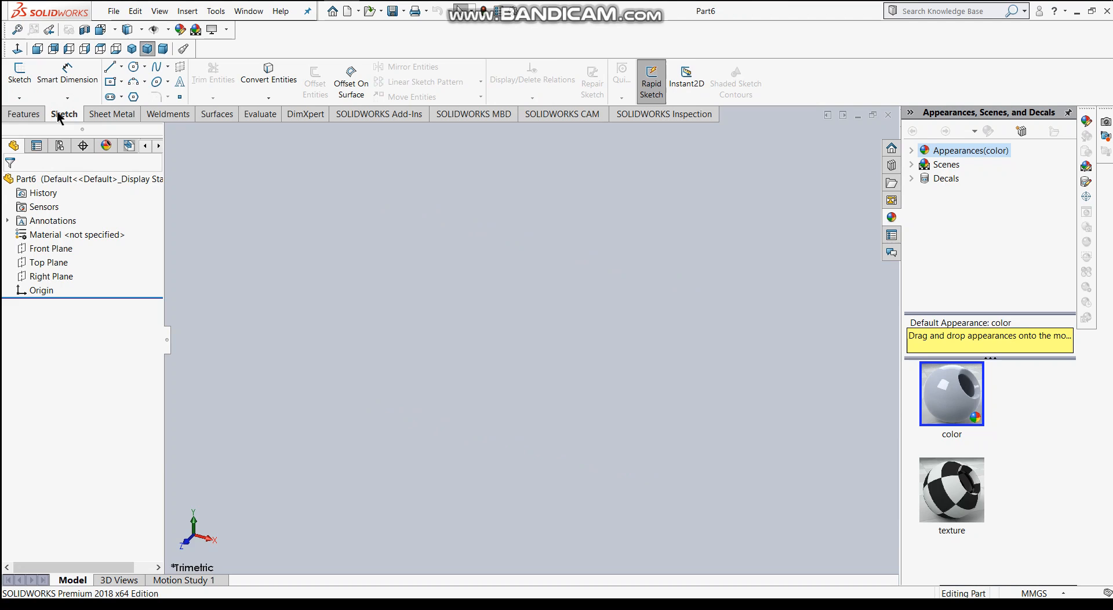
{"action": "left_click", "coordinate": [102, 110]}
{"action": "left_click", "coordinate": [175, 110]}
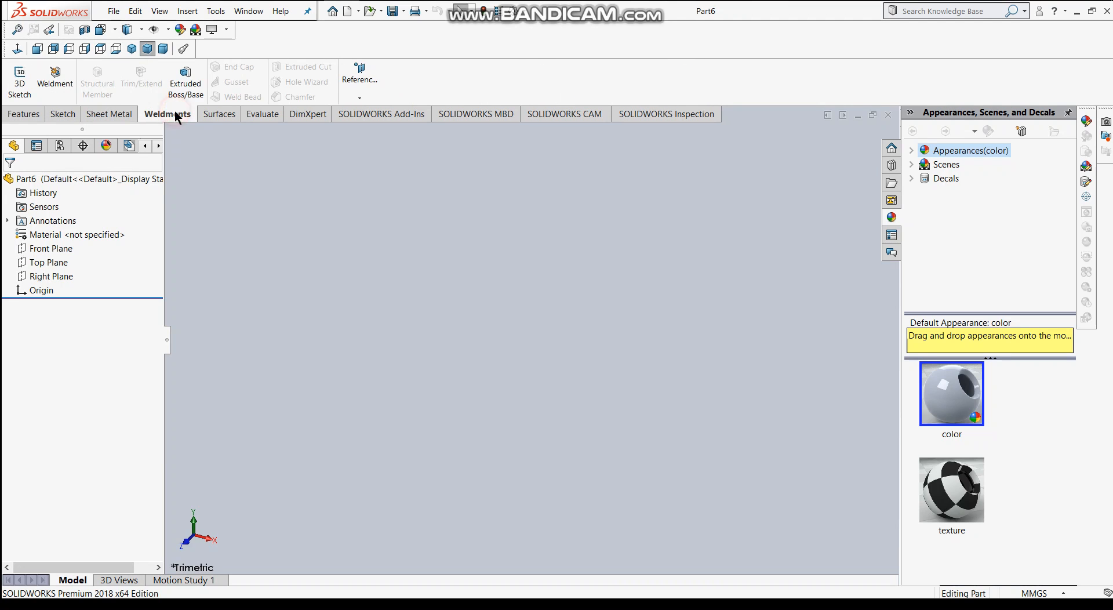
{"action": "left_click", "coordinate": [216, 110]}
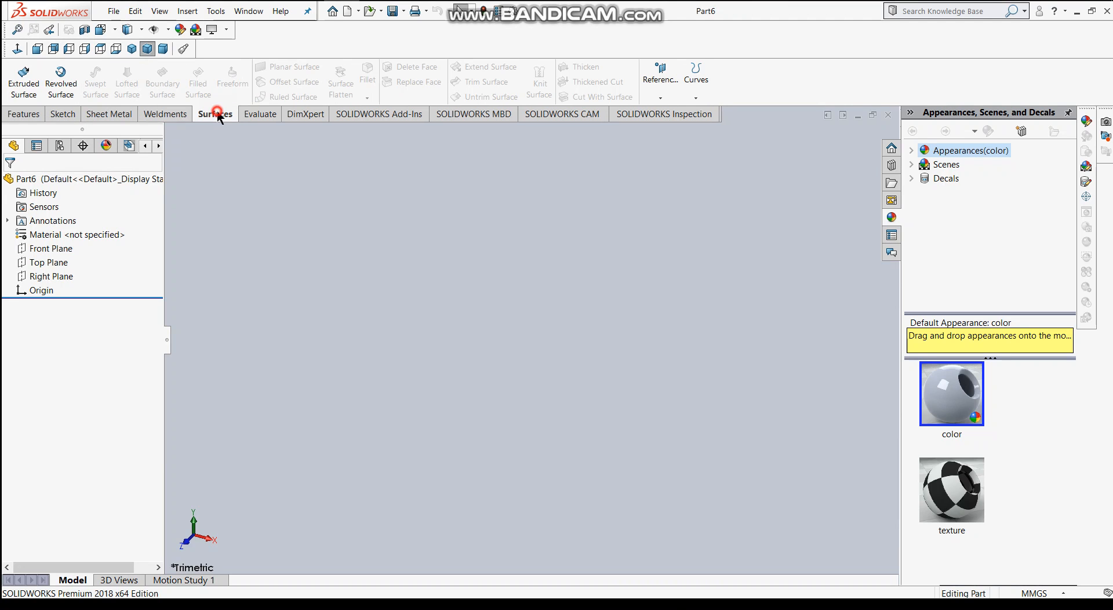
{"action": "left_click", "coordinate": [260, 114]}
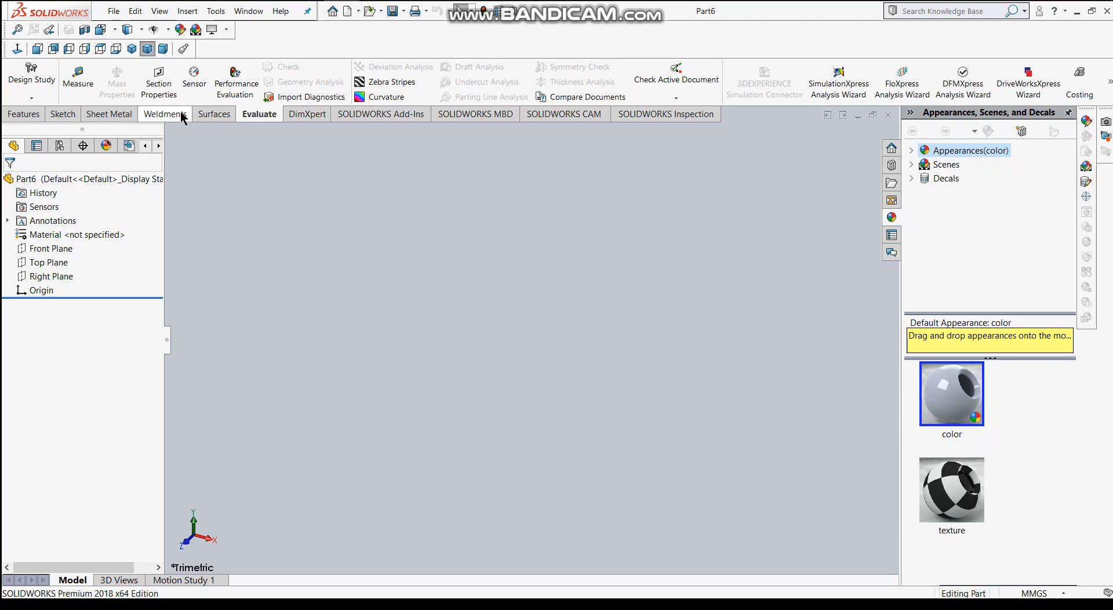
{"action": "left_click", "coordinate": [108, 112]}
{"action": "left_click", "coordinate": [30, 115]}
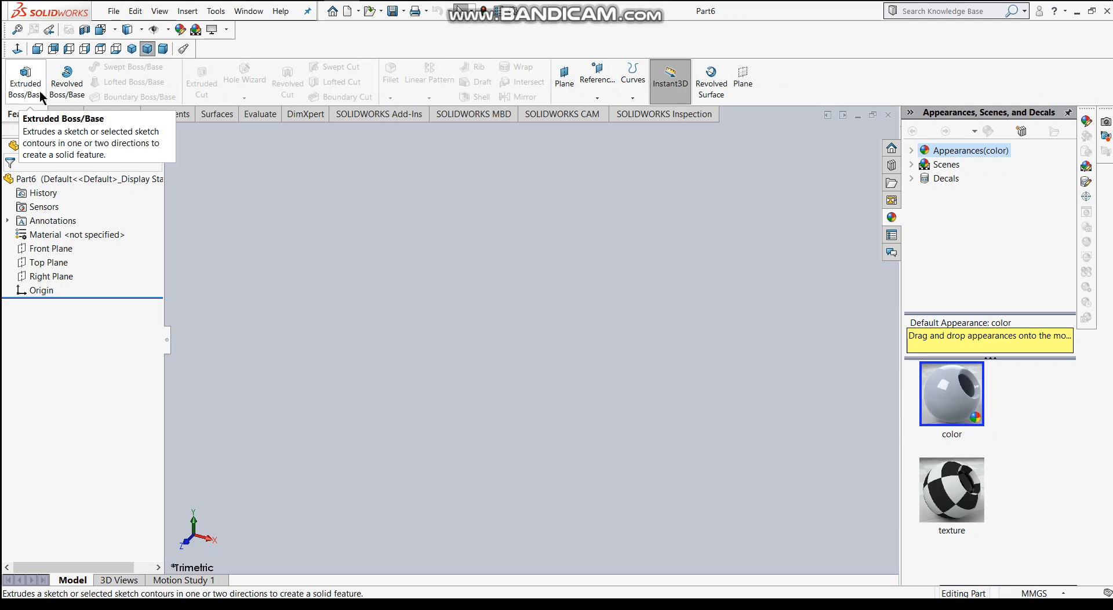
{"action": "left_click", "coordinate": [71, 114]}
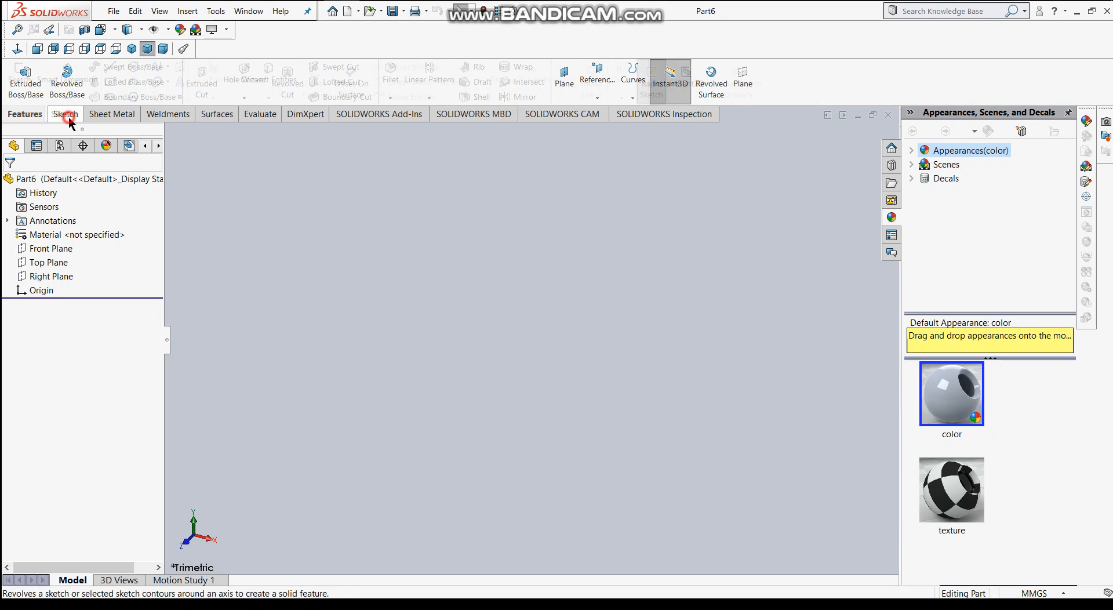
{"action": "left_click", "coordinate": [24, 114]}
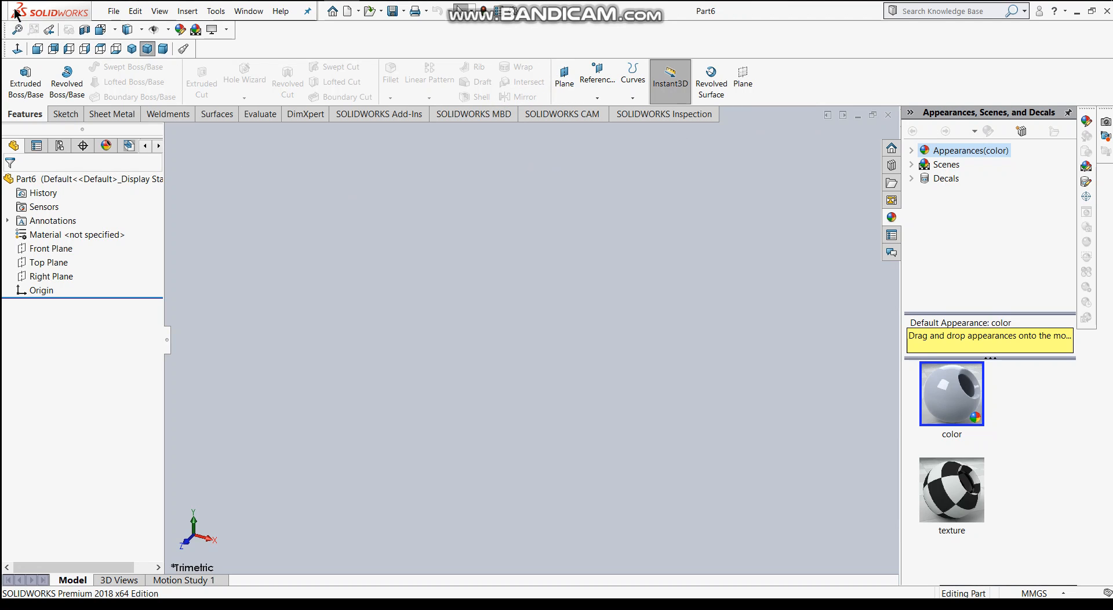
{"action": "left_click", "coordinate": [62, 115]}
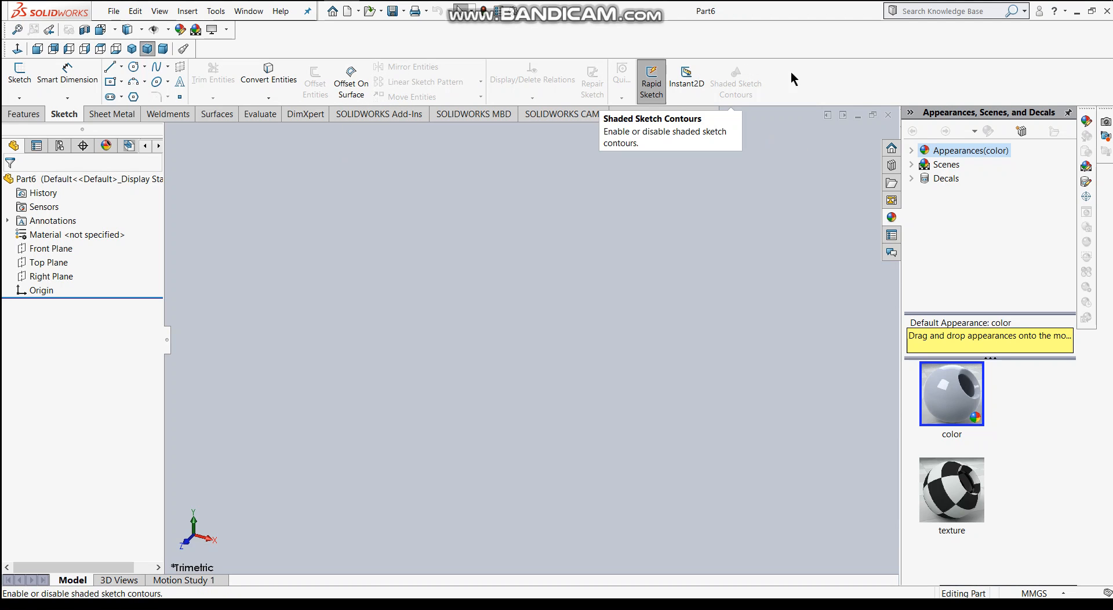
{"action": "left_click", "coordinate": [116, 114]}
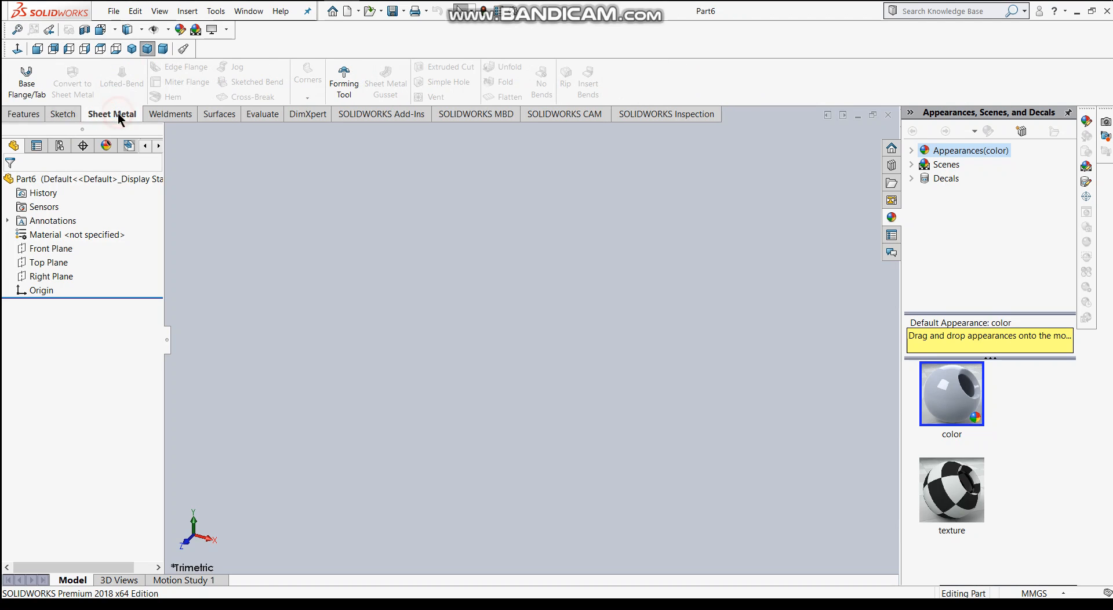
- Start a sketch on the Top Plane and draw a circle about 25 mm in diameter centred on the origin
{"action": "left_click", "coordinate": [55, 114]}
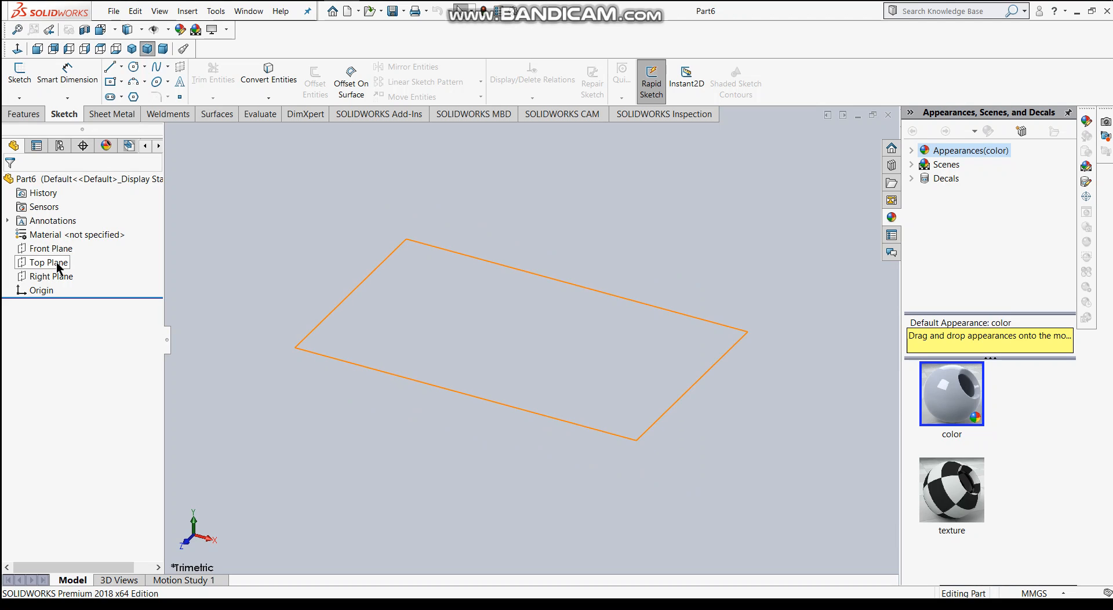
{"action": "left_click", "coordinate": [59, 266]}
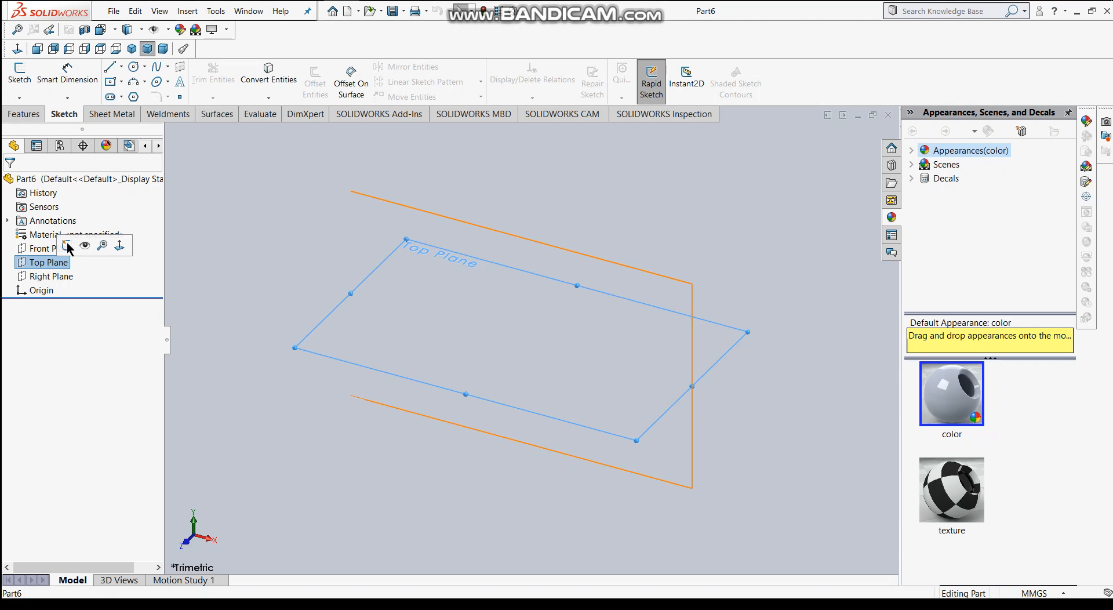
{"action": "left_click", "coordinate": [67, 246]}
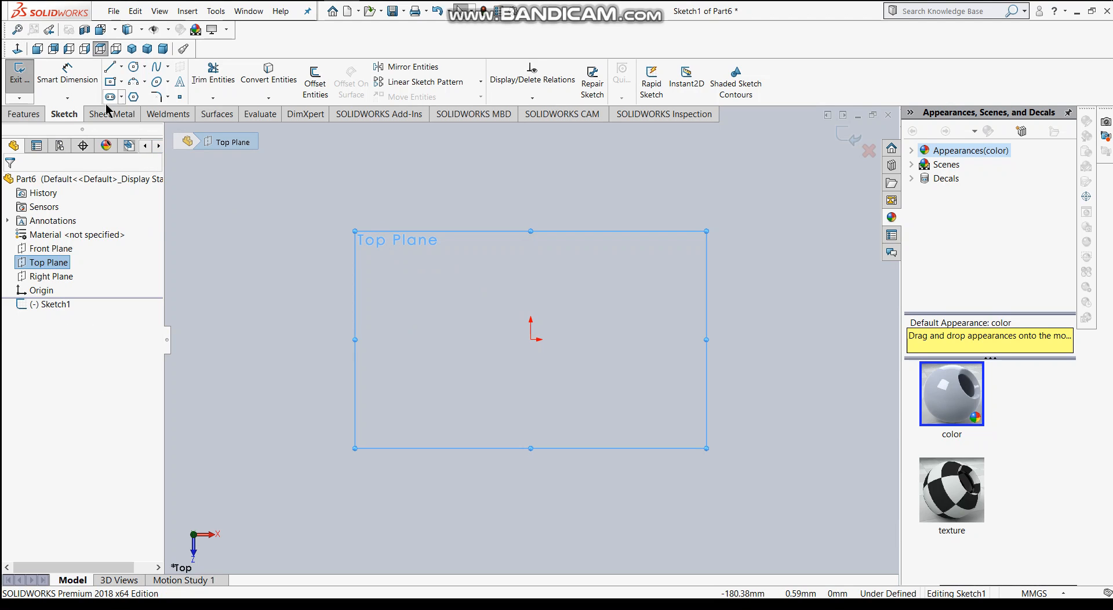
{"action": "left_click", "coordinate": [134, 69]}
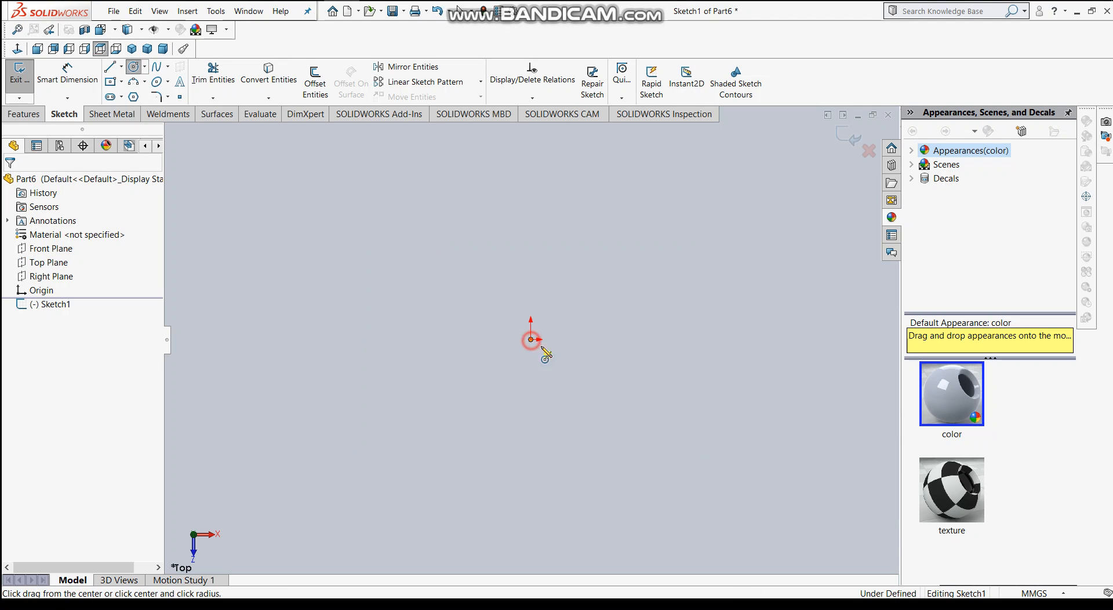
{"action": "left_click_drag", "start_coordinate": [531, 341], "coordinate": [549, 358]}
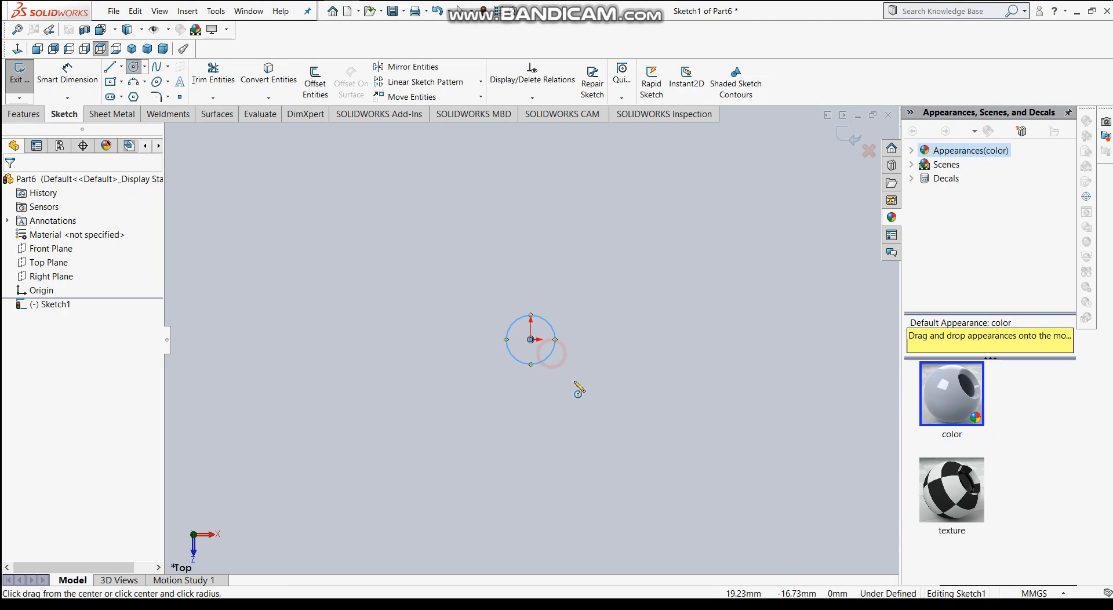
{"action": "right_click", "coordinate": [489, 246]}
{"action": "left_click", "coordinate": [537, 245]}
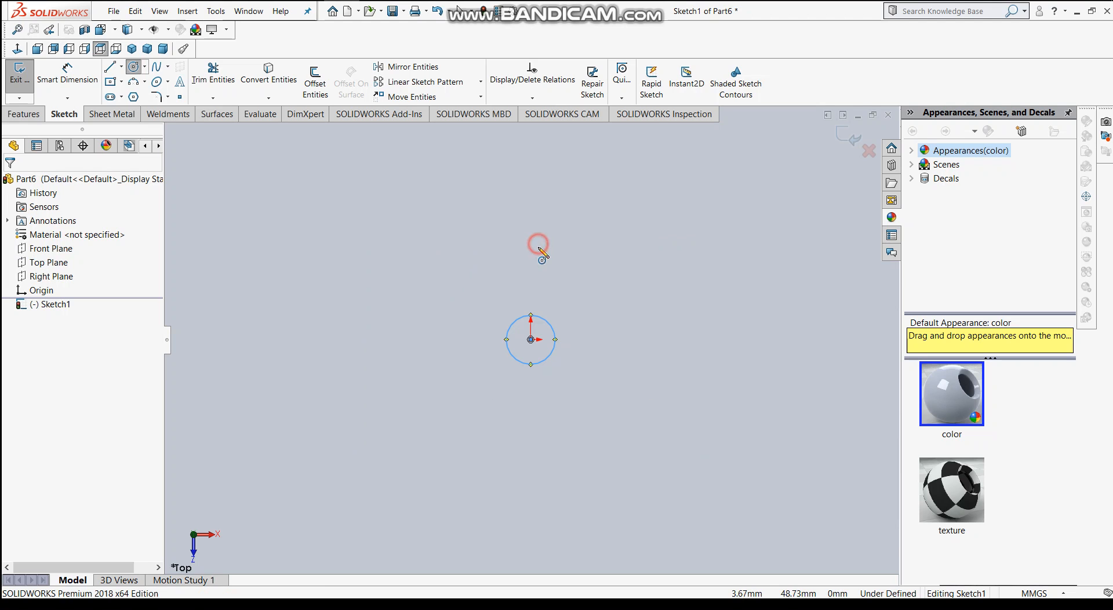
{"action": "right_click", "coordinate": [540, 244]}
{"action": "left_click", "coordinate": [560, 250]}
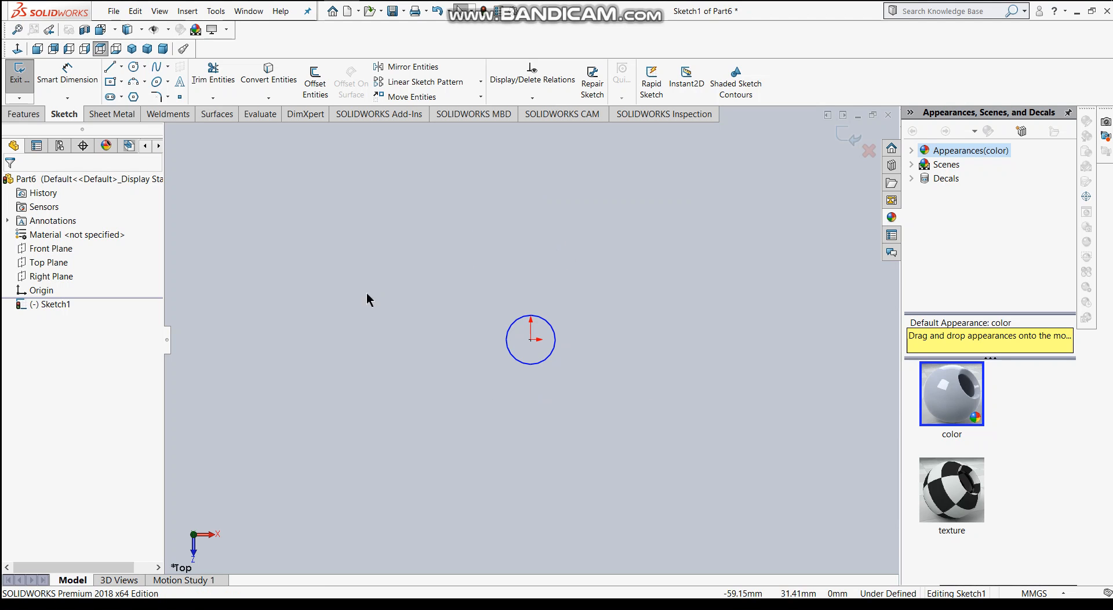
- Dimension the circle's diameter and set it to 100 mm
{"action": "left_click", "coordinate": [60, 78]}
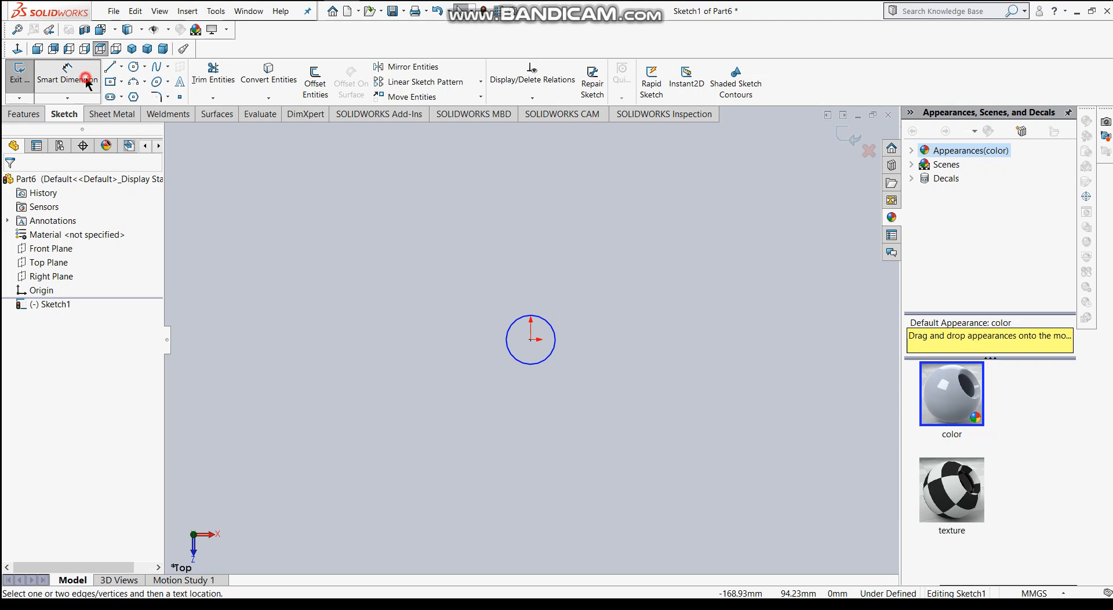
{"action": "left_click", "coordinate": [507, 340]}
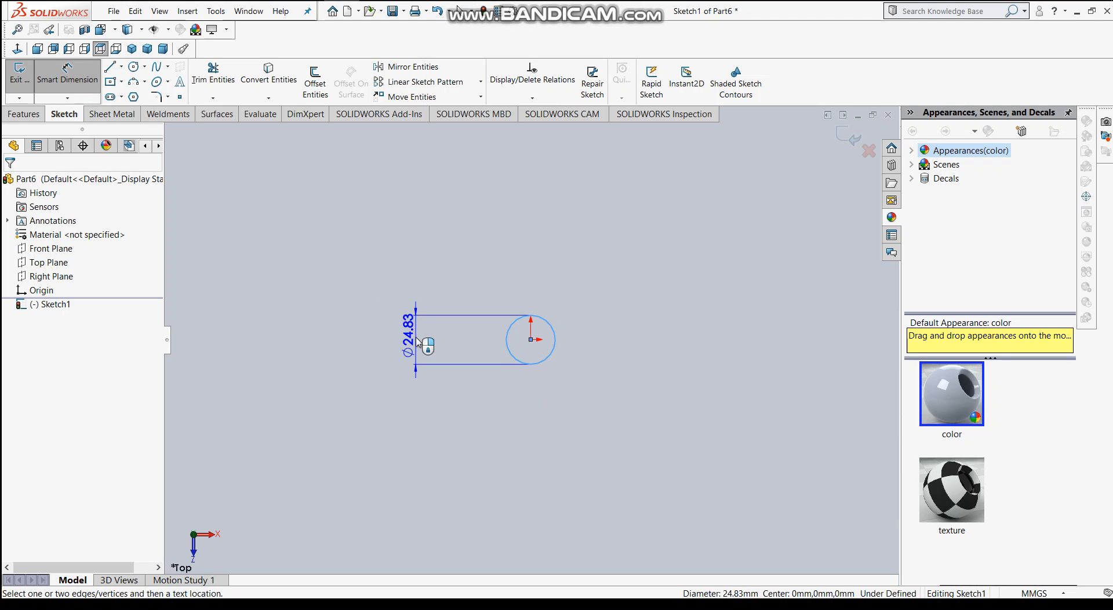
{"action": "left_click", "coordinate": [389, 347]}
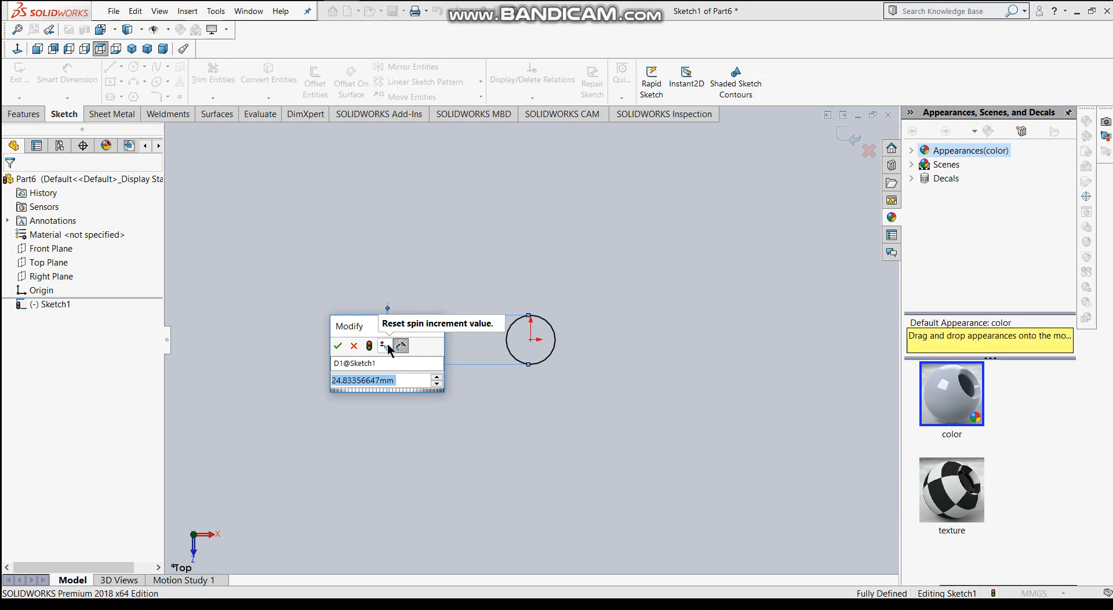
{"action": "key", "text": "BackSpace"}
{"action": "type", "text": "100"}
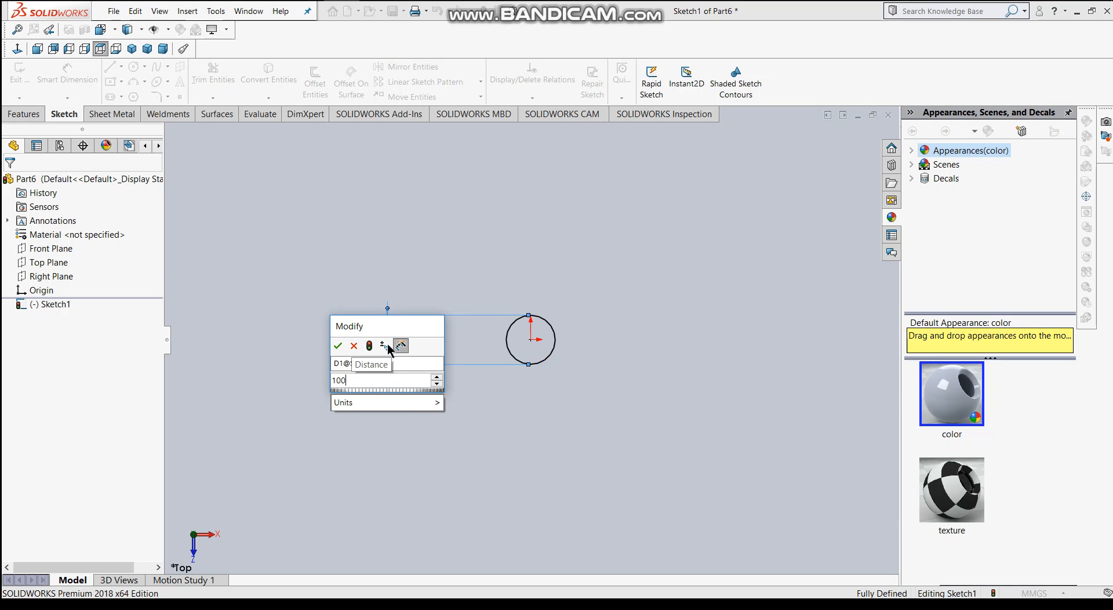
{"action": "key", "text": "Return"}
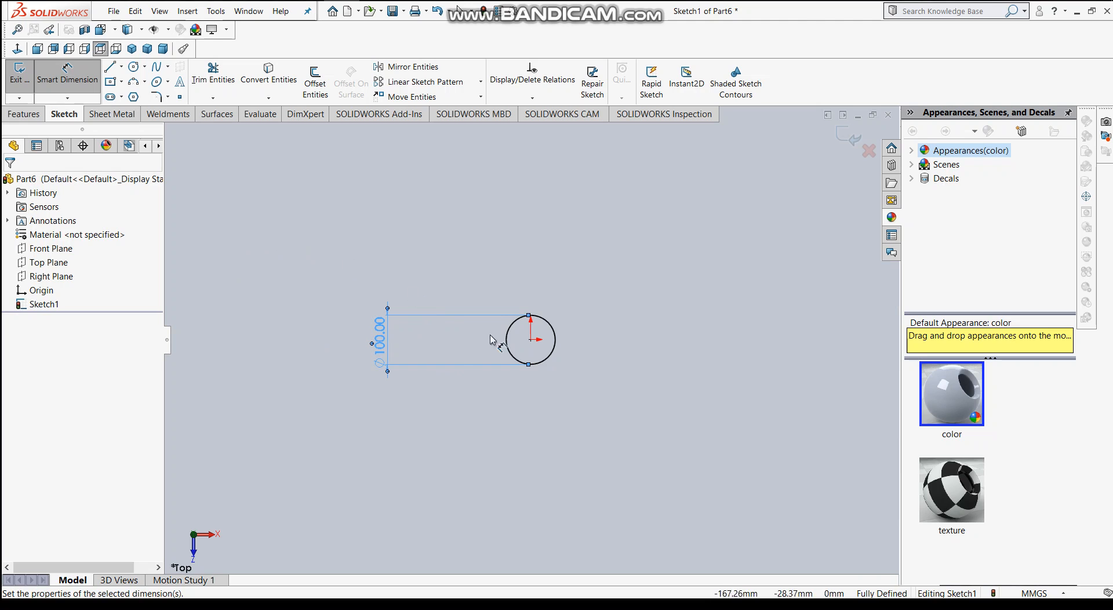
{"action": "scroll", "coordinate": [503, 341], "scroll_direction": "down", "scroll_amount": 5}
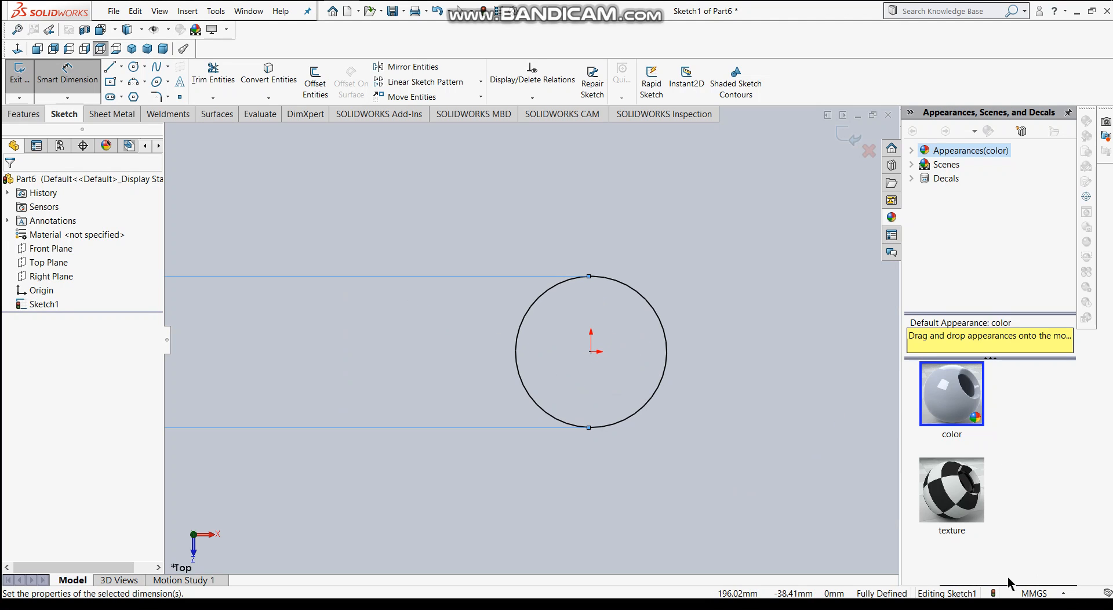
- Check the document's available unit systems and end the Smart Dimension command
{"action": "left_click", "coordinate": [1058, 592]}
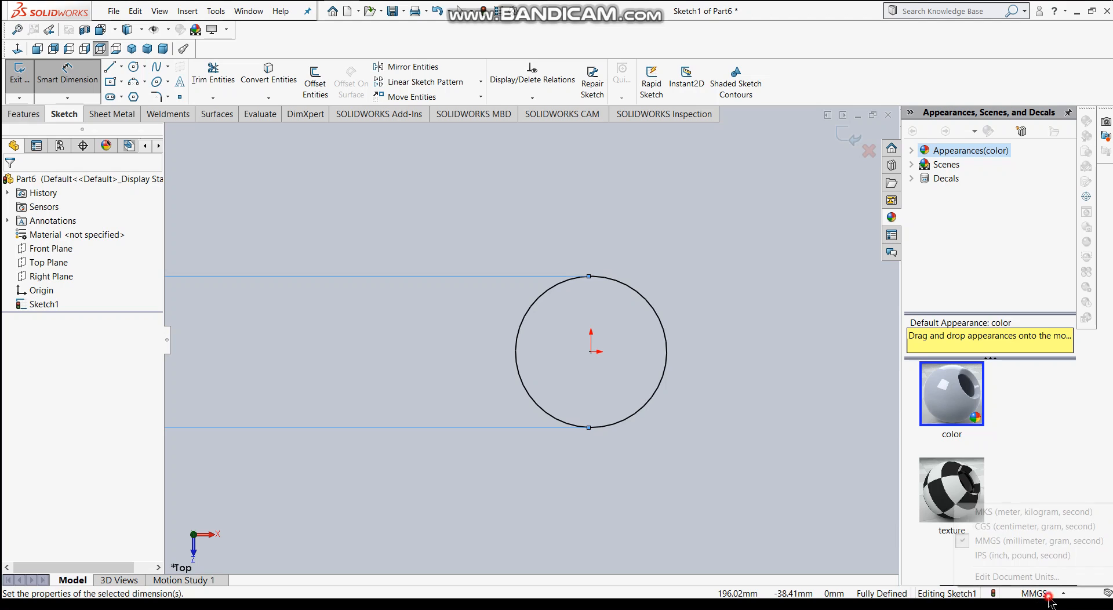
{"action": "left_click", "coordinate": [765, 443]}
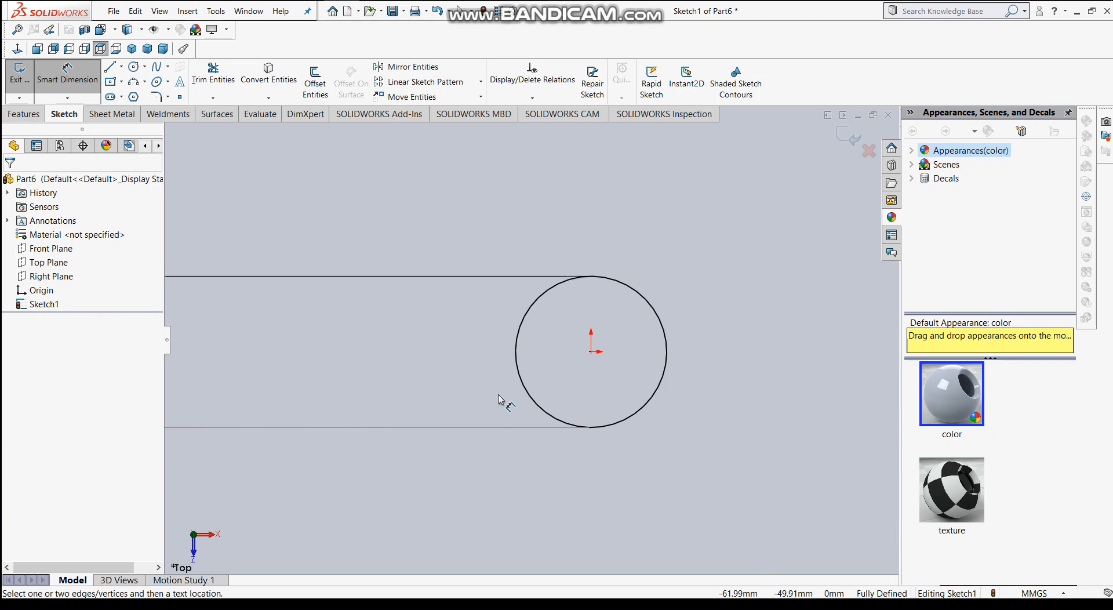
{"action": "scroll", "coordinate": [498, 396], "scroll_direction": "down", "scroll_amount": 1}
{"action": "scroll", "coordinate": [498, 396], "scroll_direction": "up", "scroll_amount": 1}
{"action": "scroll", "coordinate": [498, 395], "scroll_direction": "down", "scroll_amount": 2}
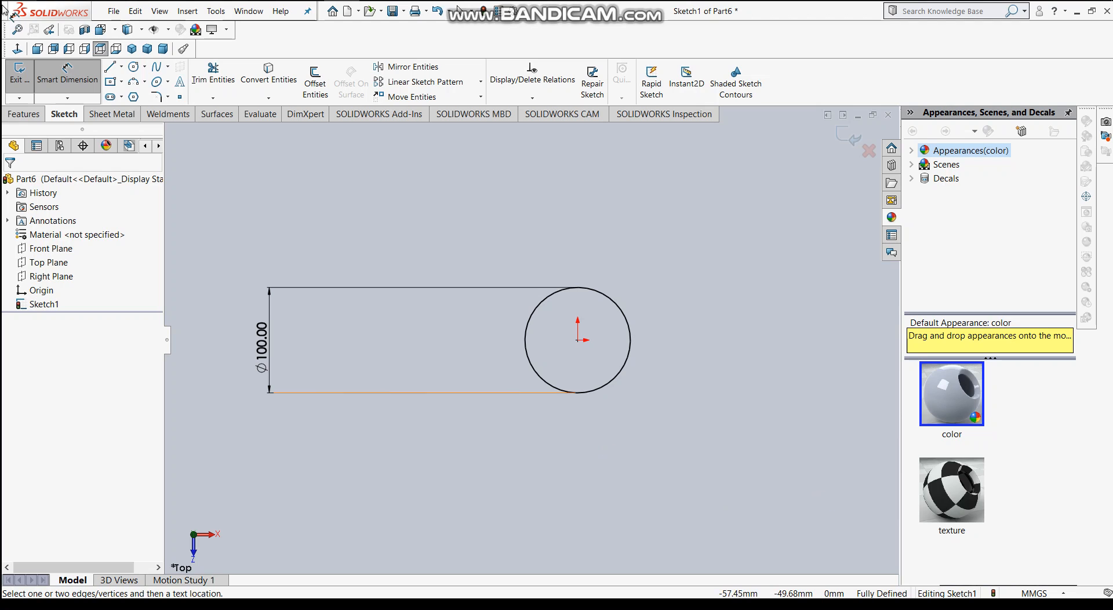
{"action": "left_click", "coordinate": [46, 75]}
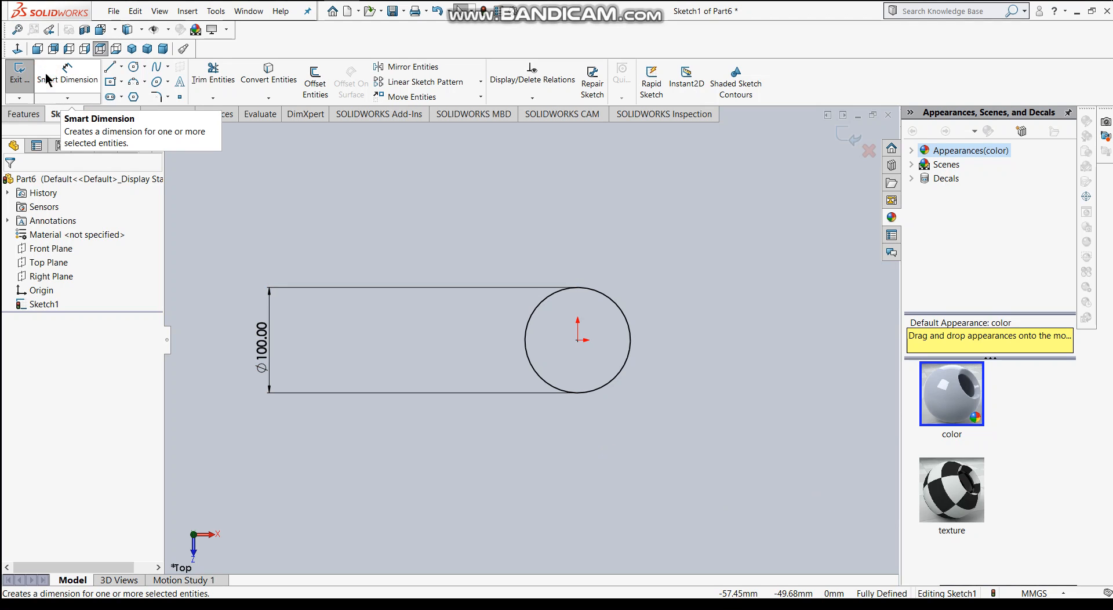
- Extrude the 100 mm circle into a solid cylinder with a Blind end condition and a depth of 100 mm
{"action": "left_click", "coordinate": [32, 114]}
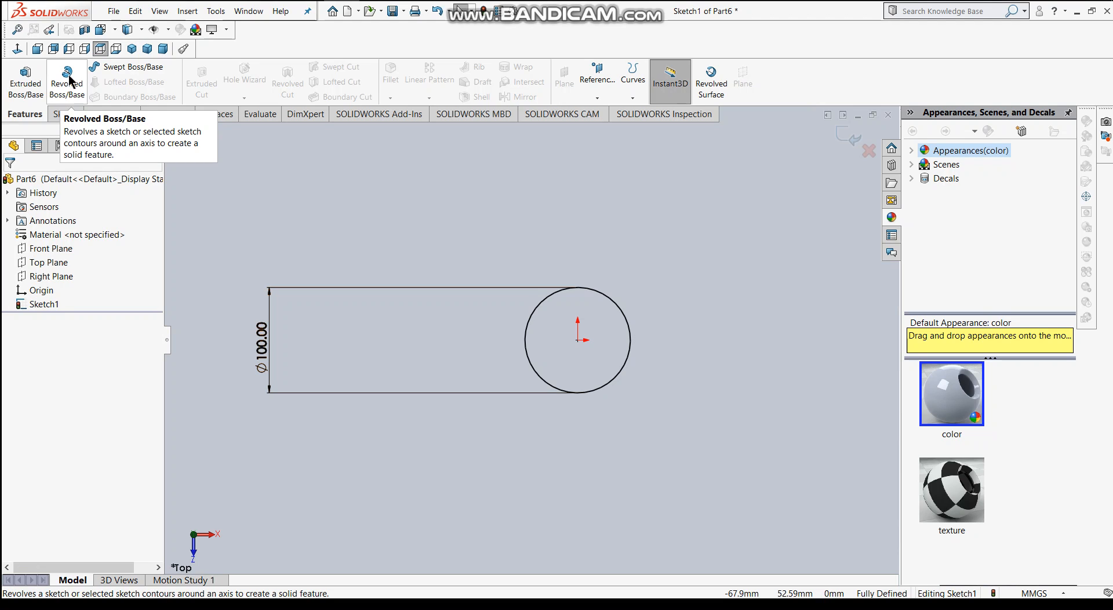
{"action": "left_click", "coordinate": [12, 80]}
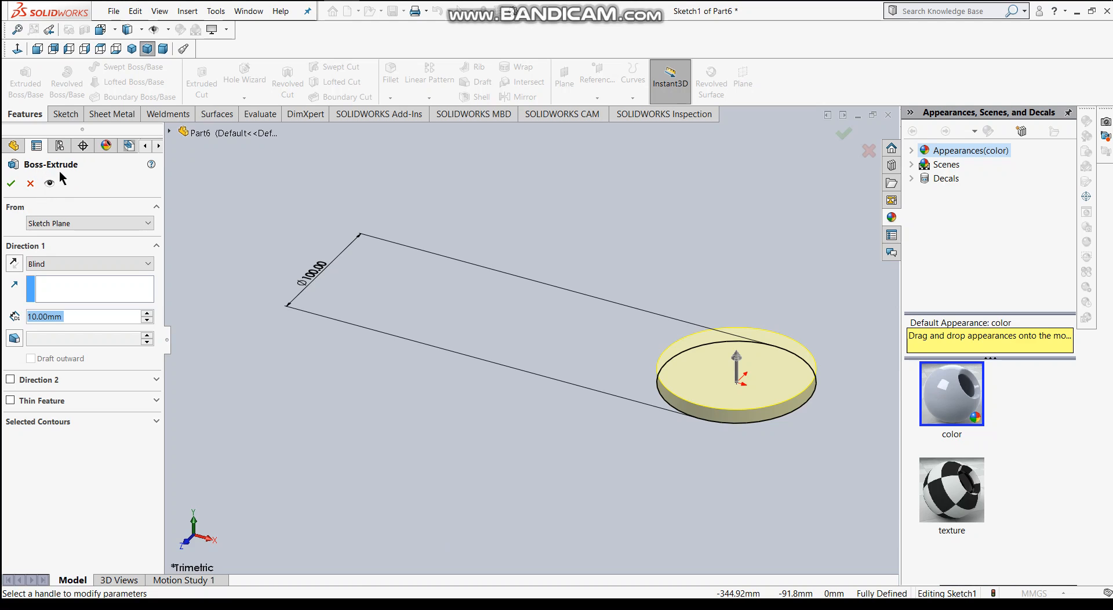
{"action": "left_click", "coordinate": [61, 263]}
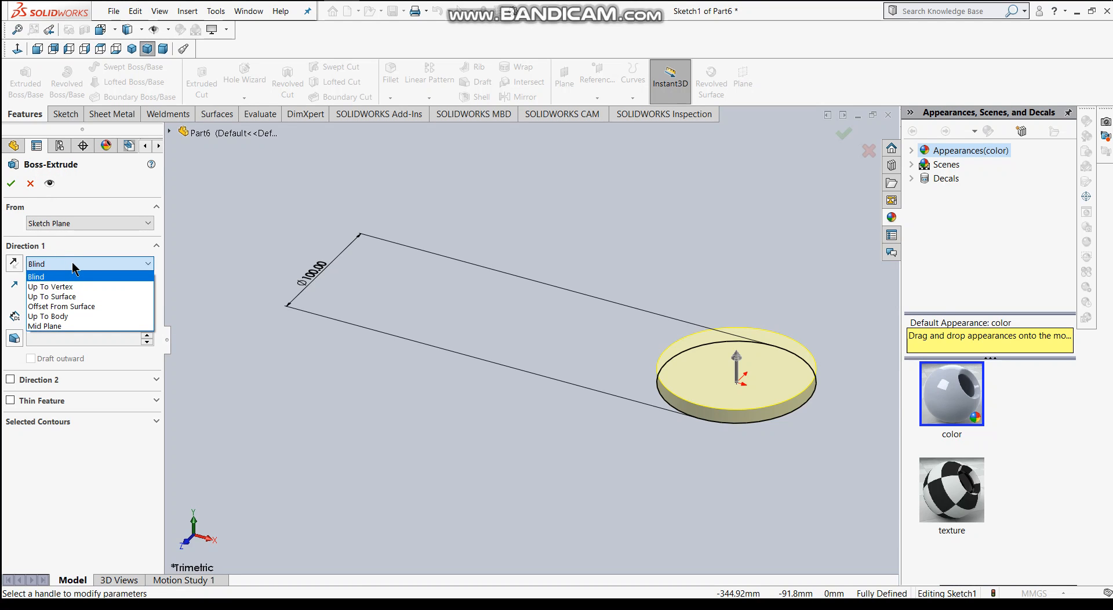
{"action": "left_click", "coordinate": [98, 280]}
{"action": "left_click", "coordinate": [96, 322]}
{"action": "key", "text": "BackSpace"}
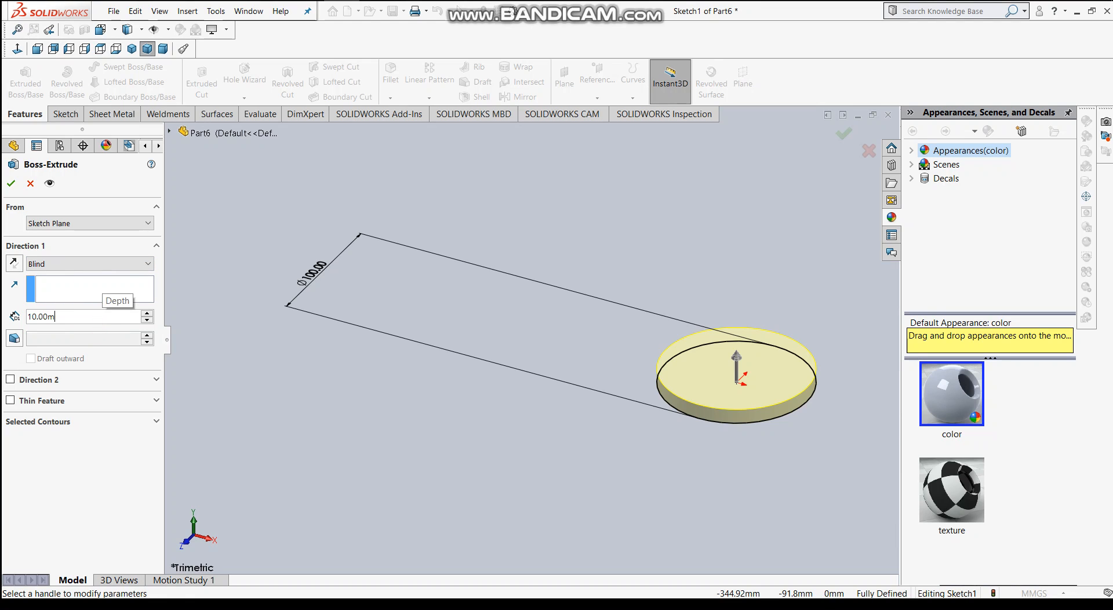
{"action": "key", "text": "BackSpace"}
{"action": "key", "text": "BackSpace"}
{"action": "key", "text": "BackSpace"}
{"action": "key", "text": "BackSpace"}
{"action": "key", "text": "BackSpace"}
{"action": "key", "text": "BackSpace"}
{"action": "type", "text": "100"}
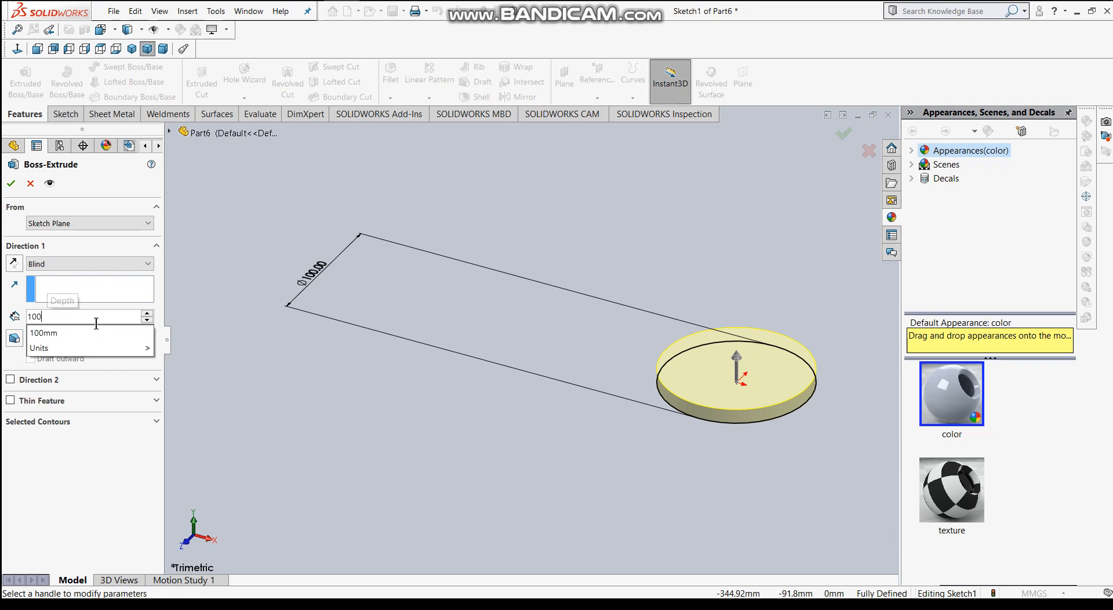
{"action": "key", "text": "Return"}
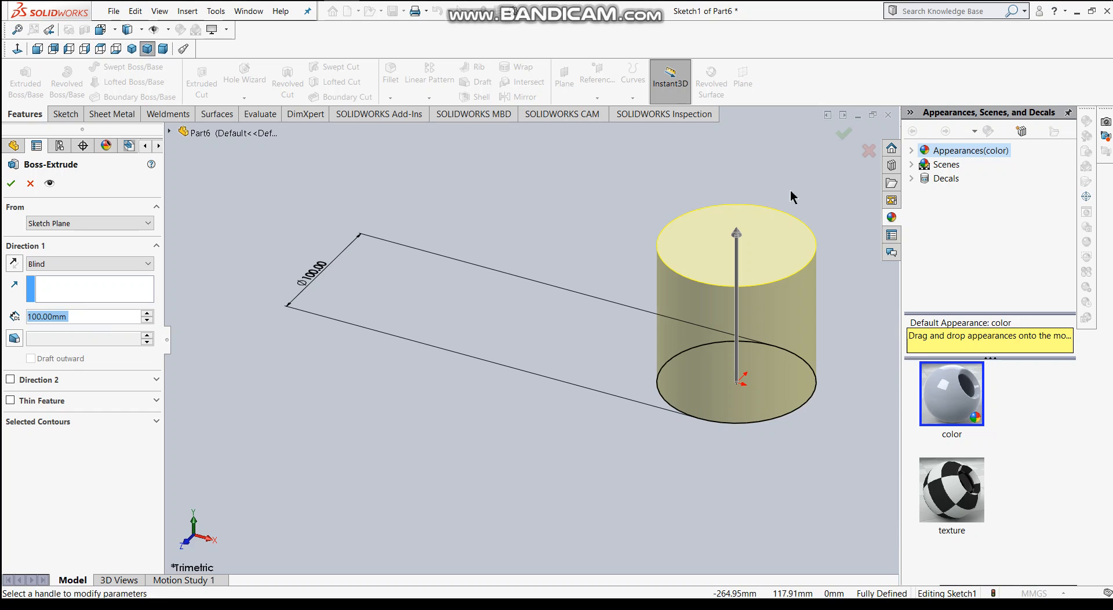
{"action": "middle_click_drag", "start_coordinate": [556, 449], "coordinate": [492, 405]}
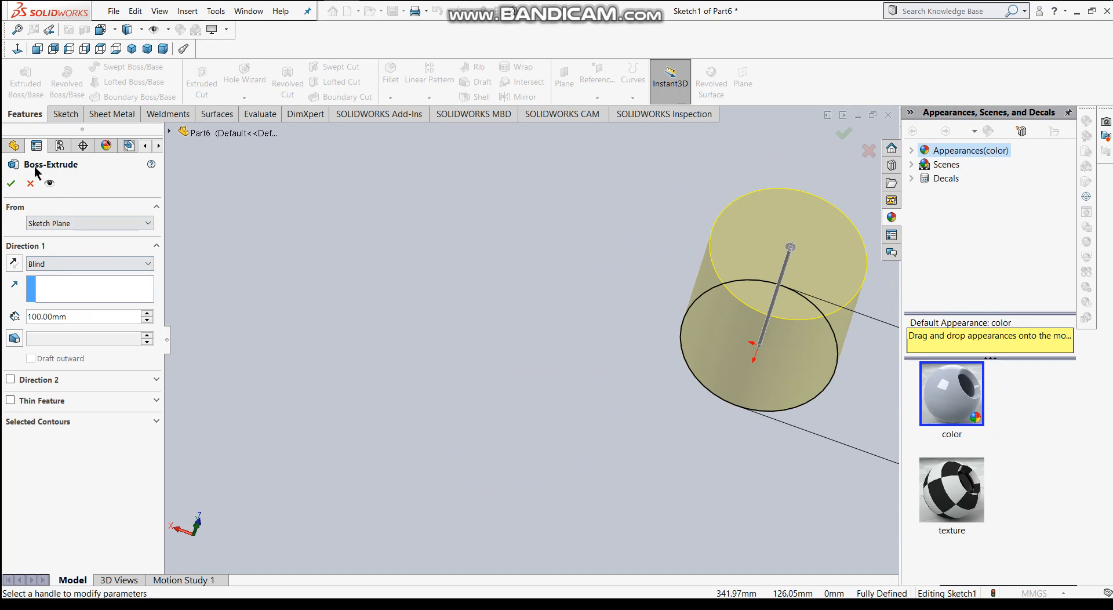
{"action": "left_click", "coordinate": [10, 183]}
{"action": "mouse_move", "coordinate": [593, 267]}
{"action": "middle_mouse_down"}
{"action": "mouse_move", "coordinate": [509, 415]}
{"action": "mouse_move", "coordinate": [571, 244]}
{"action": "mouse_move", "coordinate": [549, 268]}
{"action": "mouse_move", "coordinate": [540, 342]}
{"action": "mouse_move", "coordinate": [499, 383]}
{"action": "mouse_move", "coordinate": [440, 406]}
{"action": "mouse_move", "coordinate": [496, 413]}
{"action": "mouse_move", "coordinate": [551, 344]}
{"action": "mouse_move", "coordinate": [503, 373]}
{"action": "middle_mouse_up"}
{"action": "scroll", "coordinate": [724, 261], "scroll_direction": "down", "scroll_amount": 1}
{"action": "scroll", "coordinate": [746, 271], "scroll_direction": "up", "scroll_amount": 3}
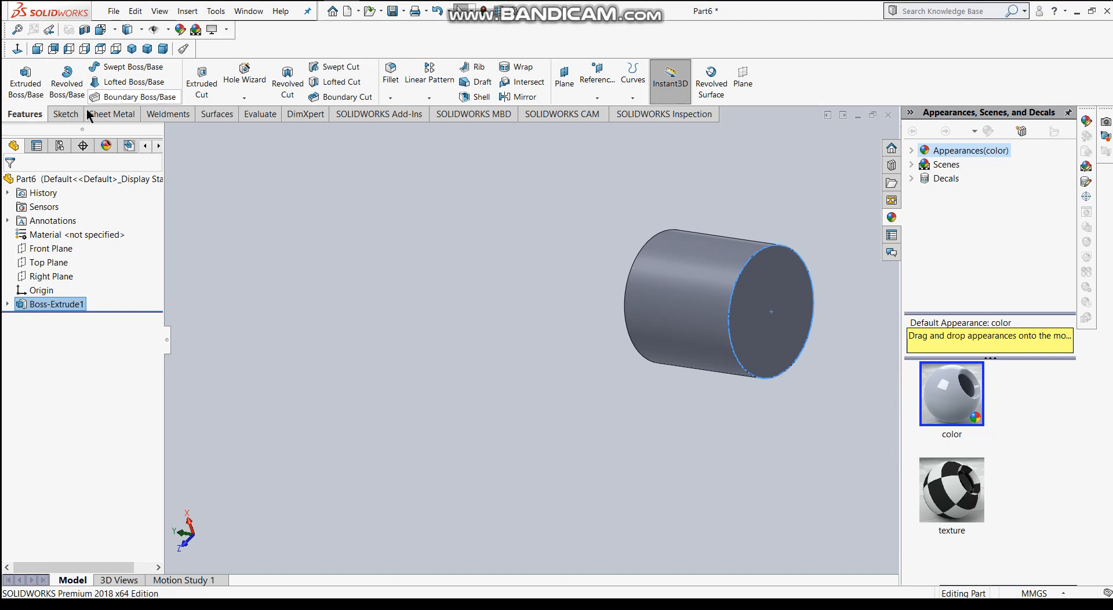
{"action": "left_click", "coordinate": [58, 114]}
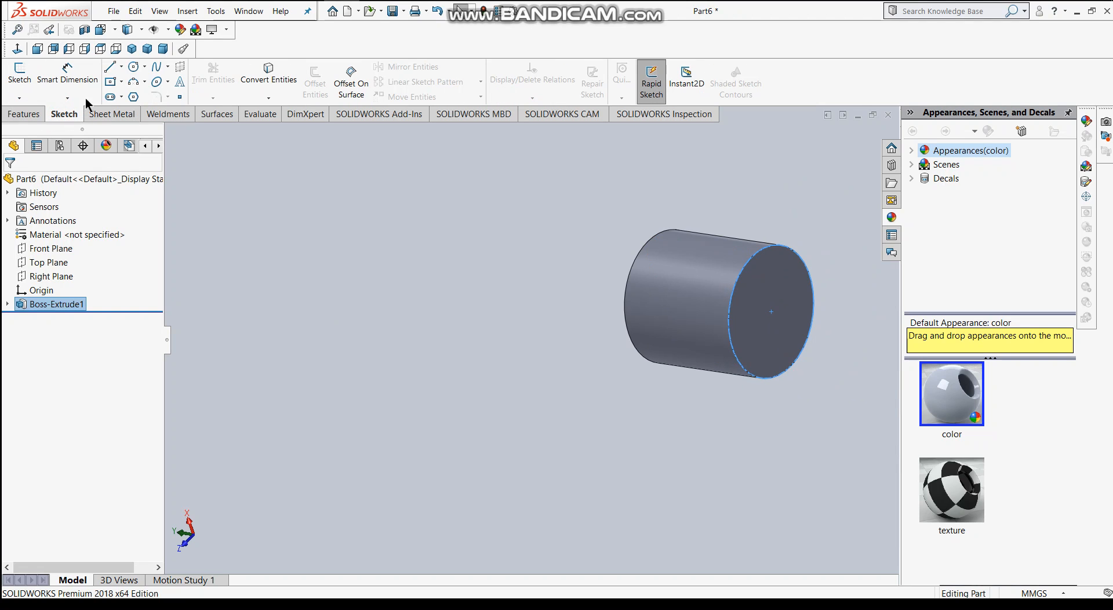
{"action": "left_click", "coordinate": [24, 109]}
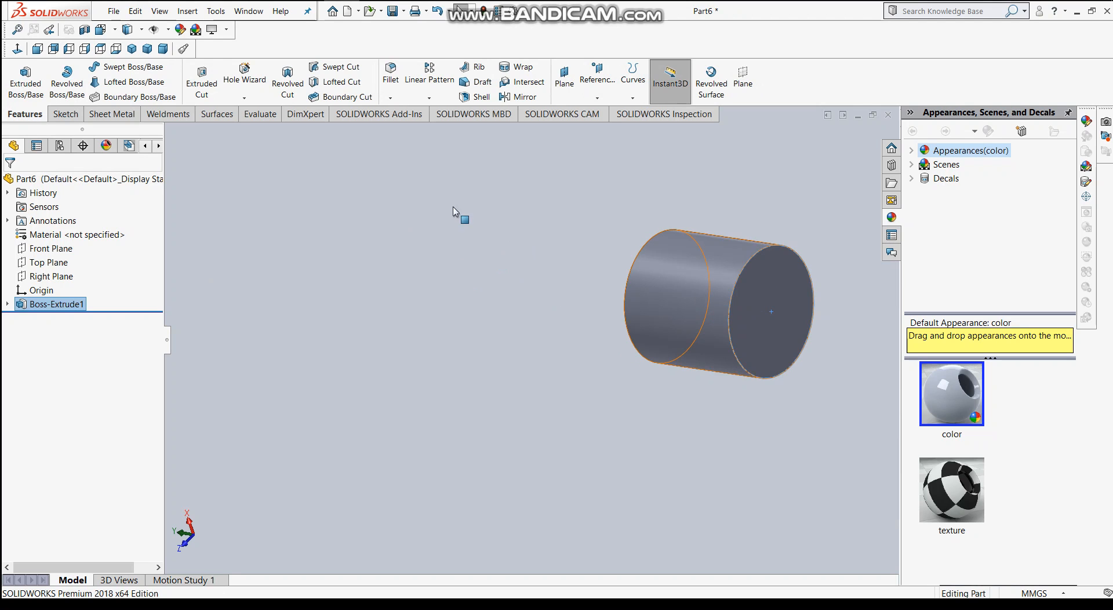
{"action": "scroll", "coordinate": [453, 206], "scroll_direction": "up", "scroll_amount": 1}
{"action": "left_click", "coordinate": [67, 112]}
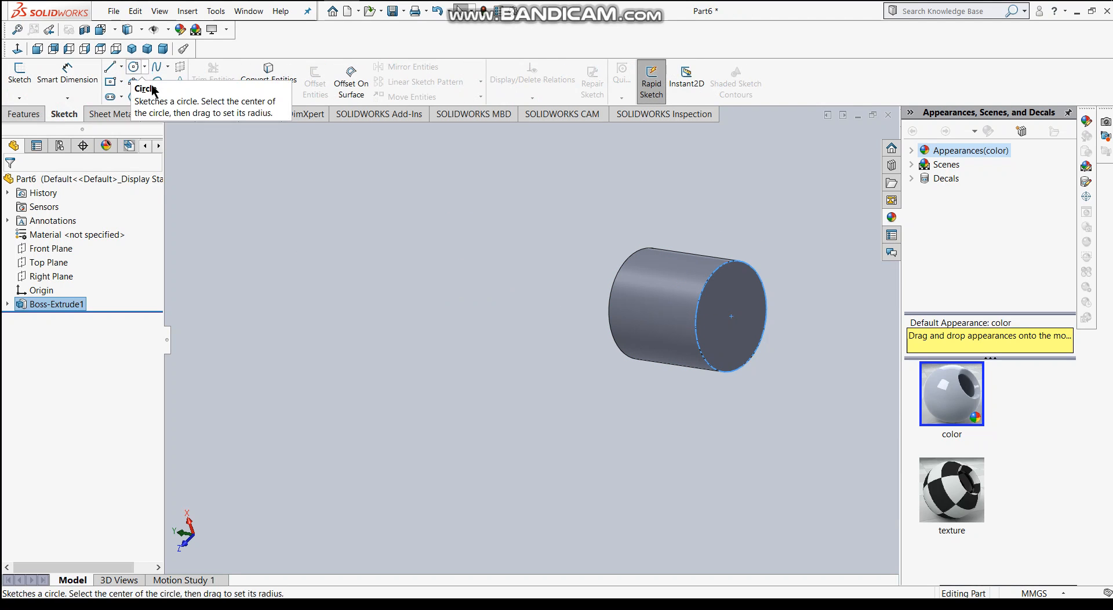